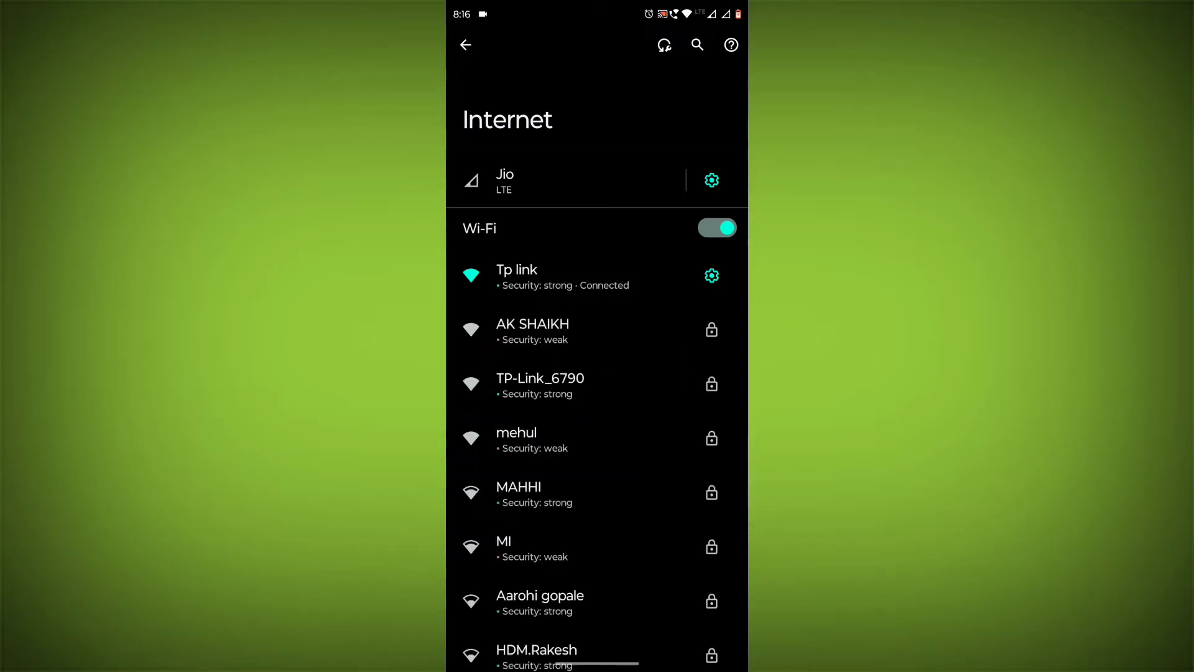
Step: Leave the Internet settings page, with Wi-Fi connected to Tp link, for the home screen
{"action": "key", "text": "super"}
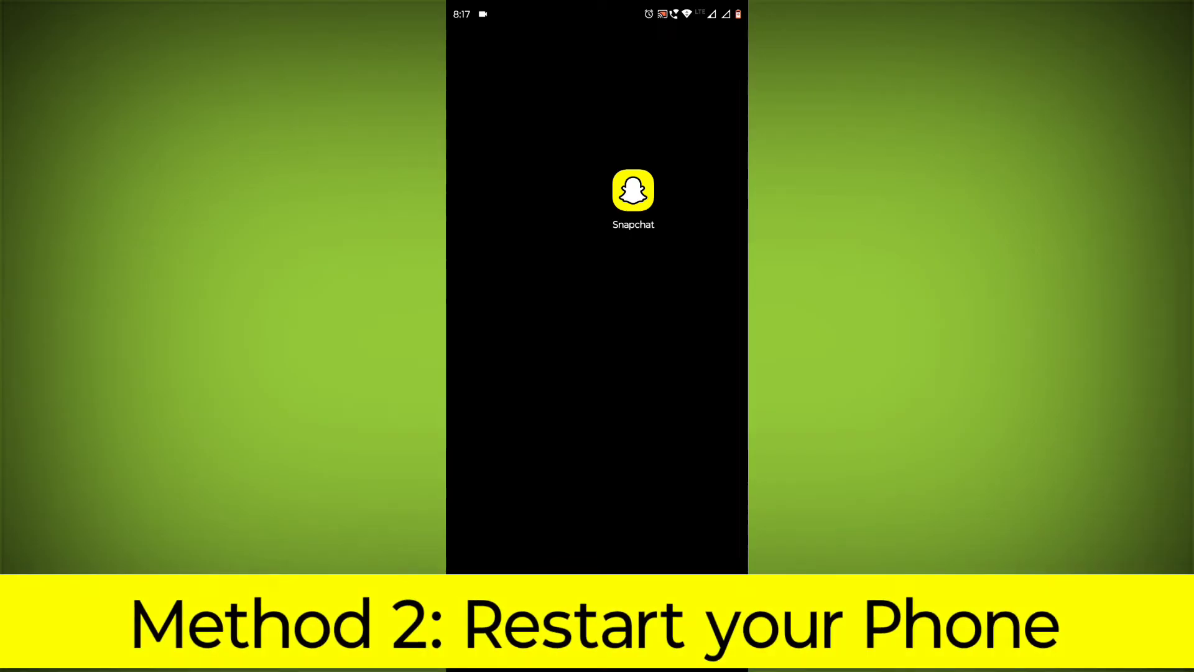
Step: Restart the phone from the power menu
{"action": "key", "text": "XF86PowerOff"}
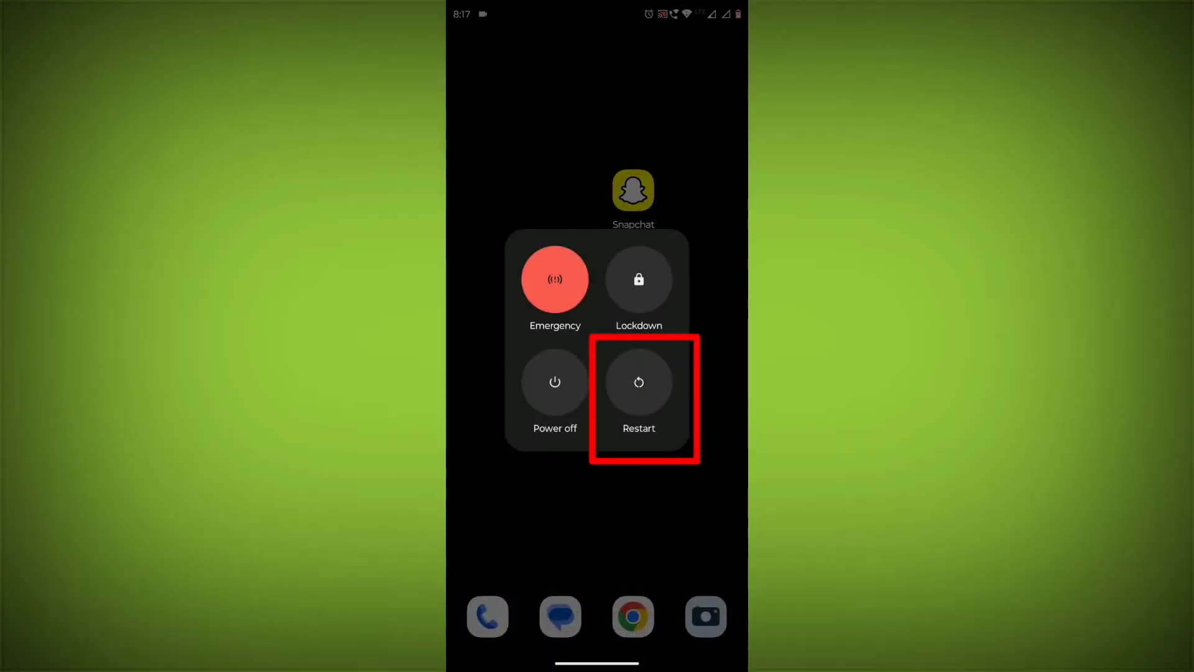
{"action": "left_click", "coordinate": [640, 383]}
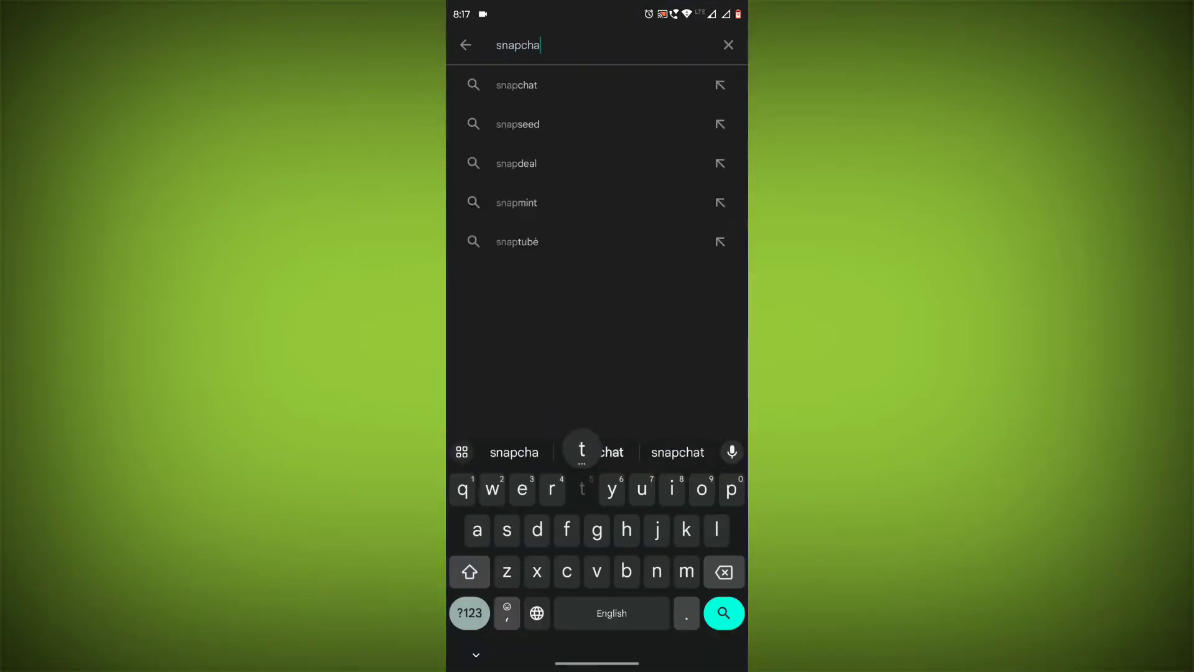
{"action": "type", "text": "t"}
Step: Search Play Store for 'snapchat' and start updating Snapchat from its listing
{"action": "key", "text": "Return"}
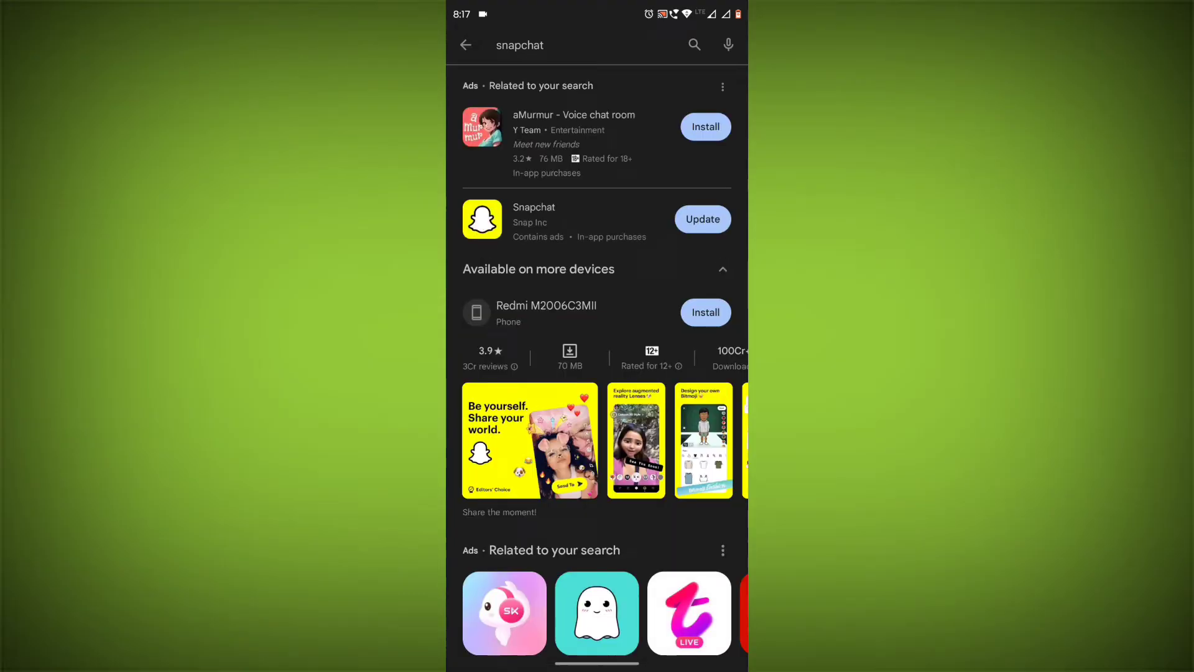
{"action": "left_click", "coordinate": [534, 219]}
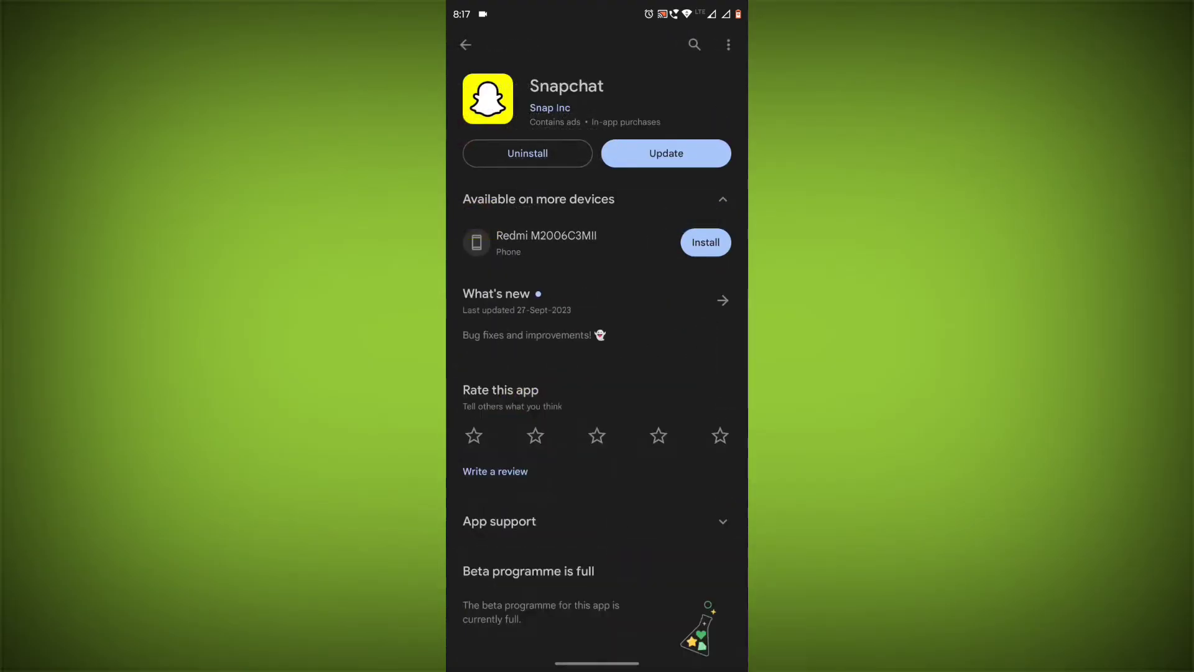
{"action": "left_click", "coordinate": [666, 153]}
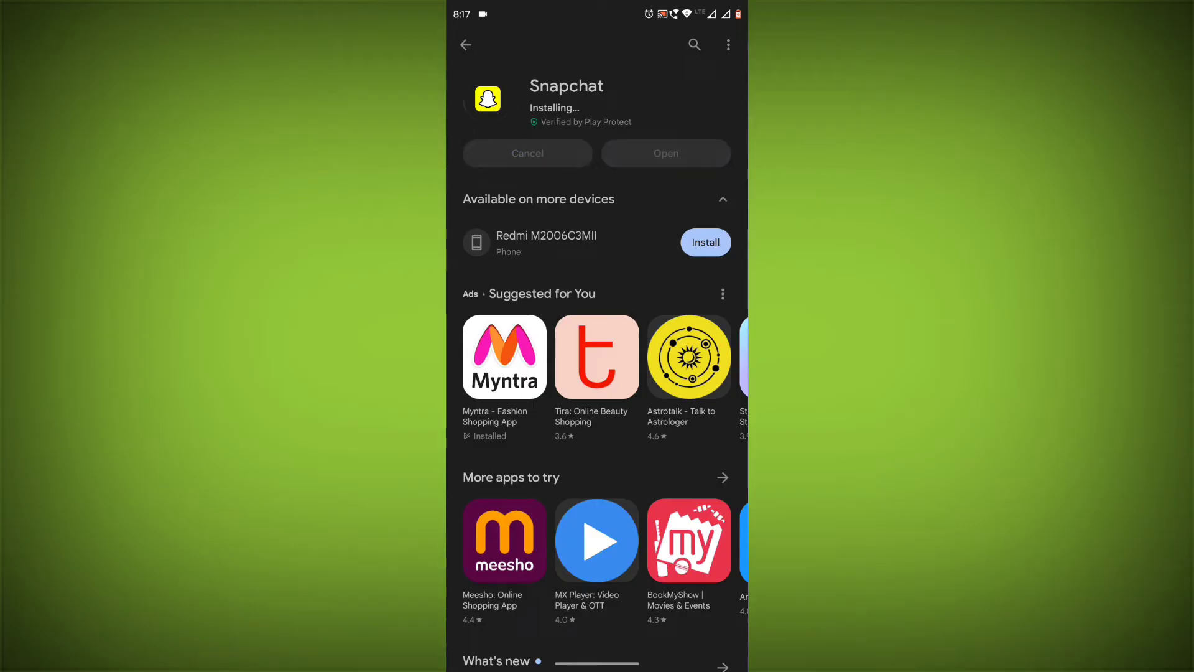
Step: Open Snapchat's App info from its home-screen shortcut menu
{"action": "left_click_drag", "start_coordinate": [598, 663], "coordinate": [598, 373]}
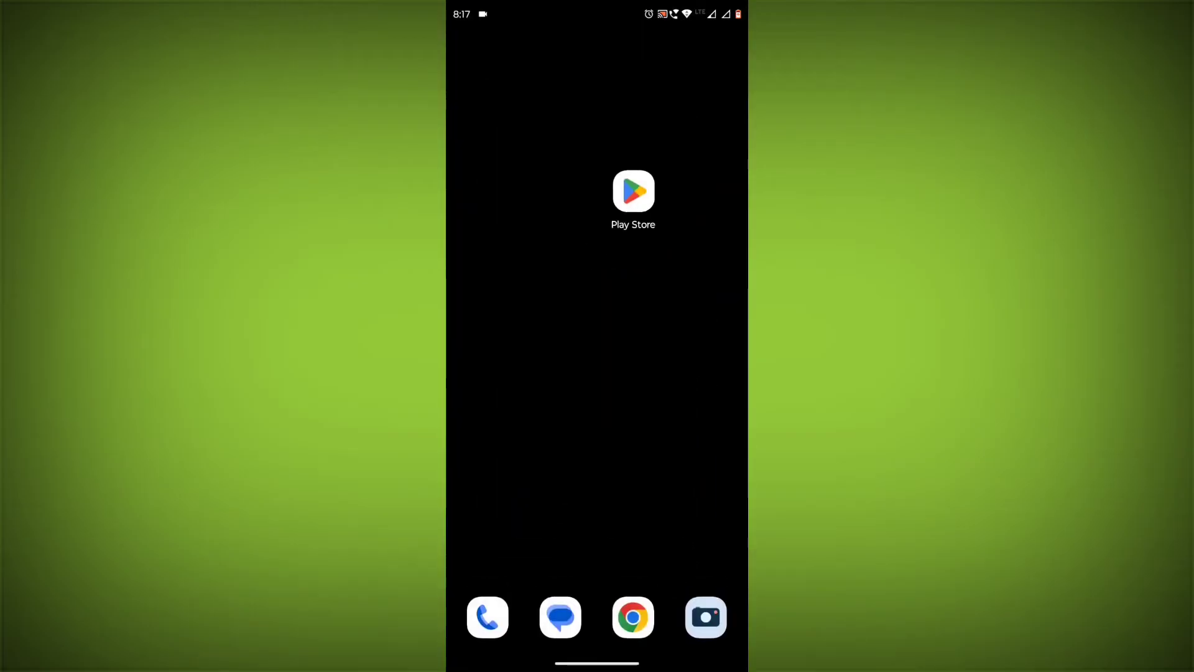
{"action": "left_click_drag", "start_coordinate": [691, 373], "coordinate": [486, 373]}
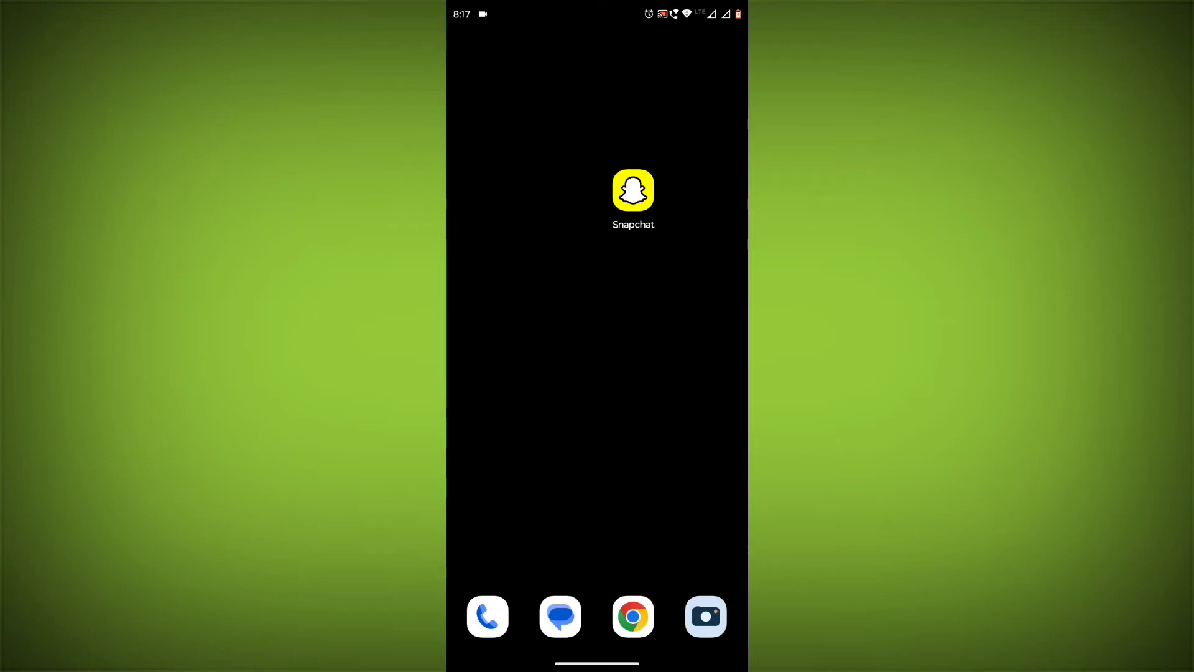
{"action": "left_click", "coordinate": [633, 191]}
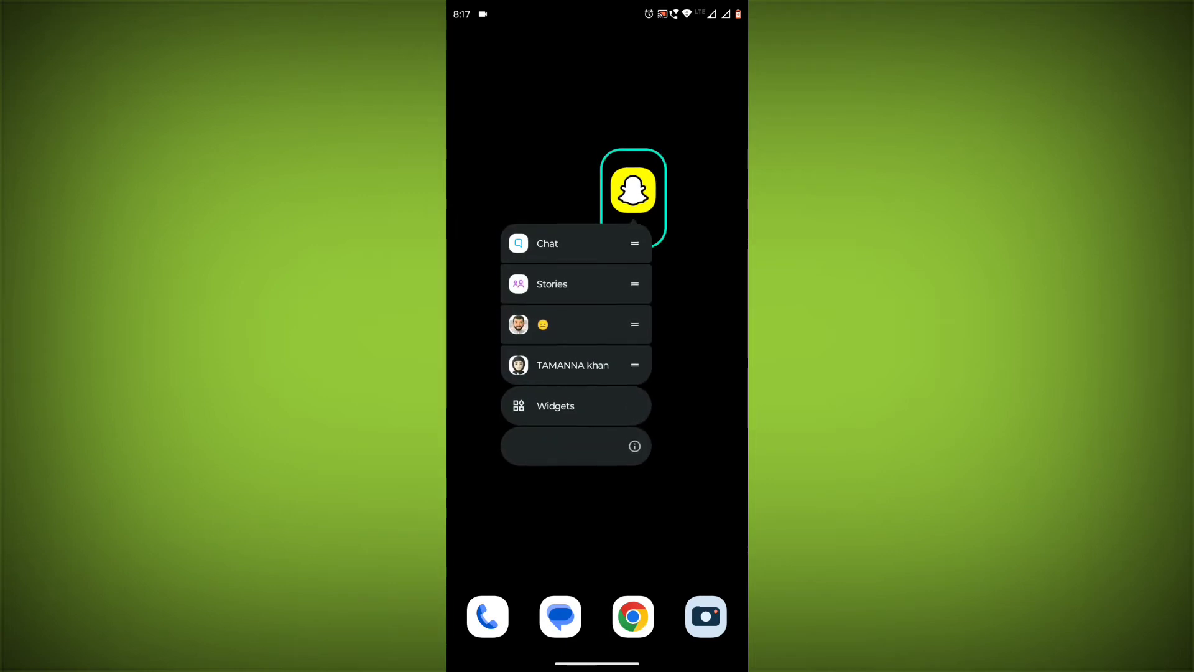
{"action": "left_click", "coordinate": [634, 446]}
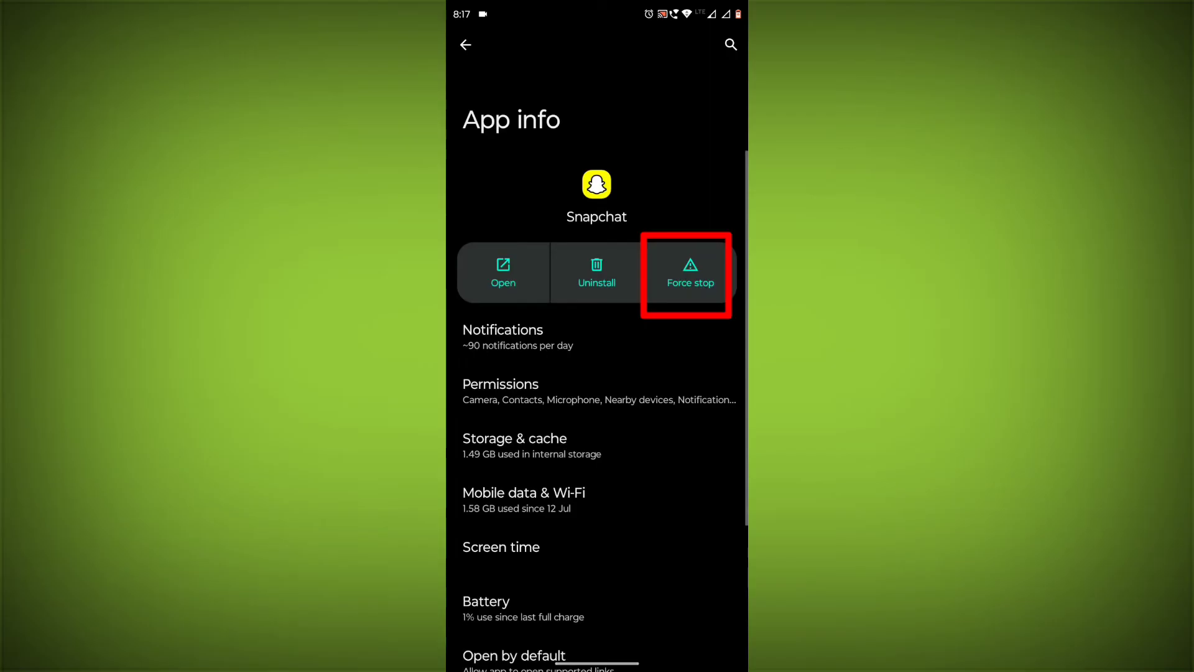
Step: Force-stop Snapchat and clear its cache in Storage & cache to 0 B
{"action": "left_click", "coordinate": [691, 274]}
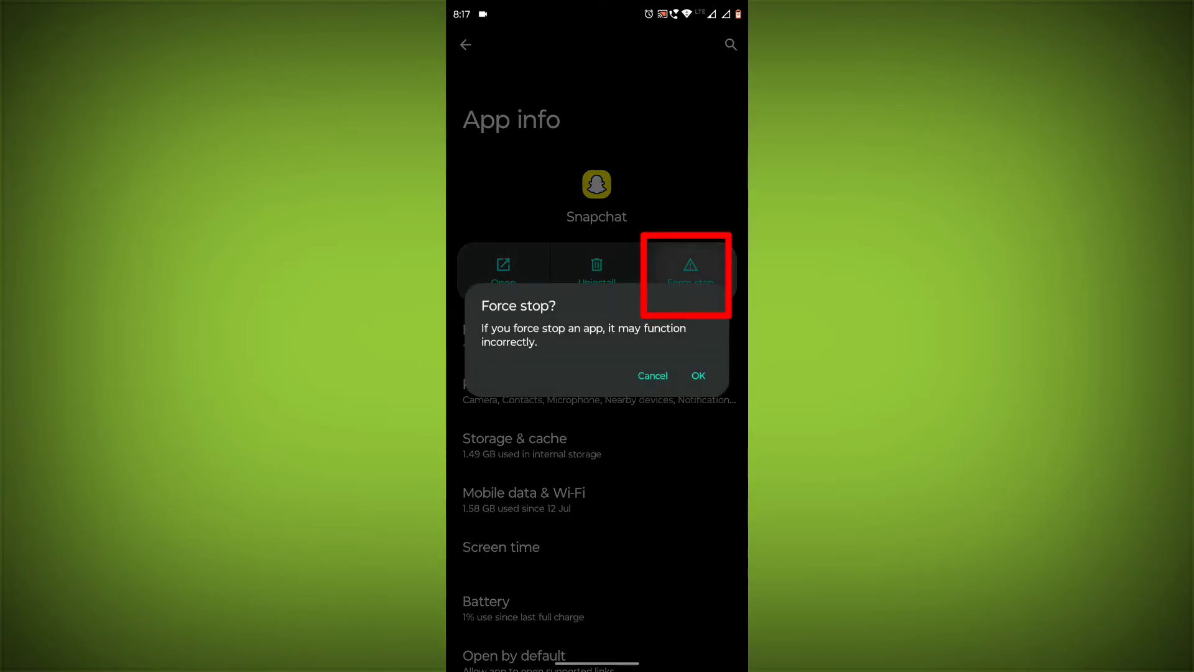
{"action": "left_click", "coordinate": [700, 376]}
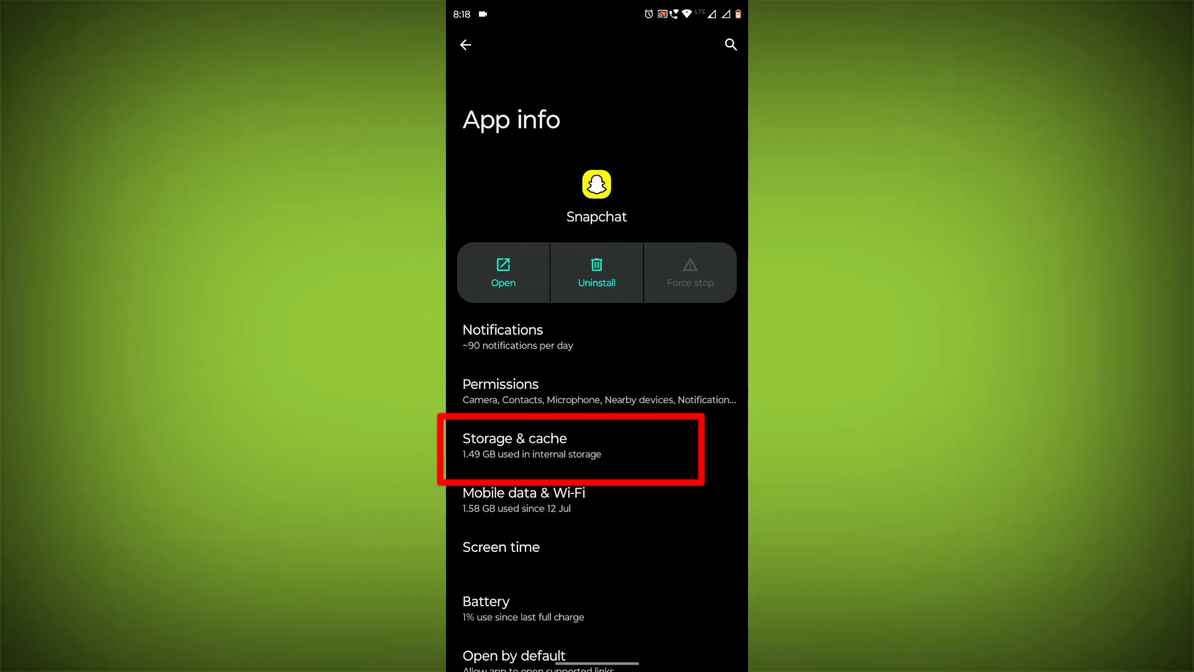
{"action": "left_click", "coordinate": [571, 447]}
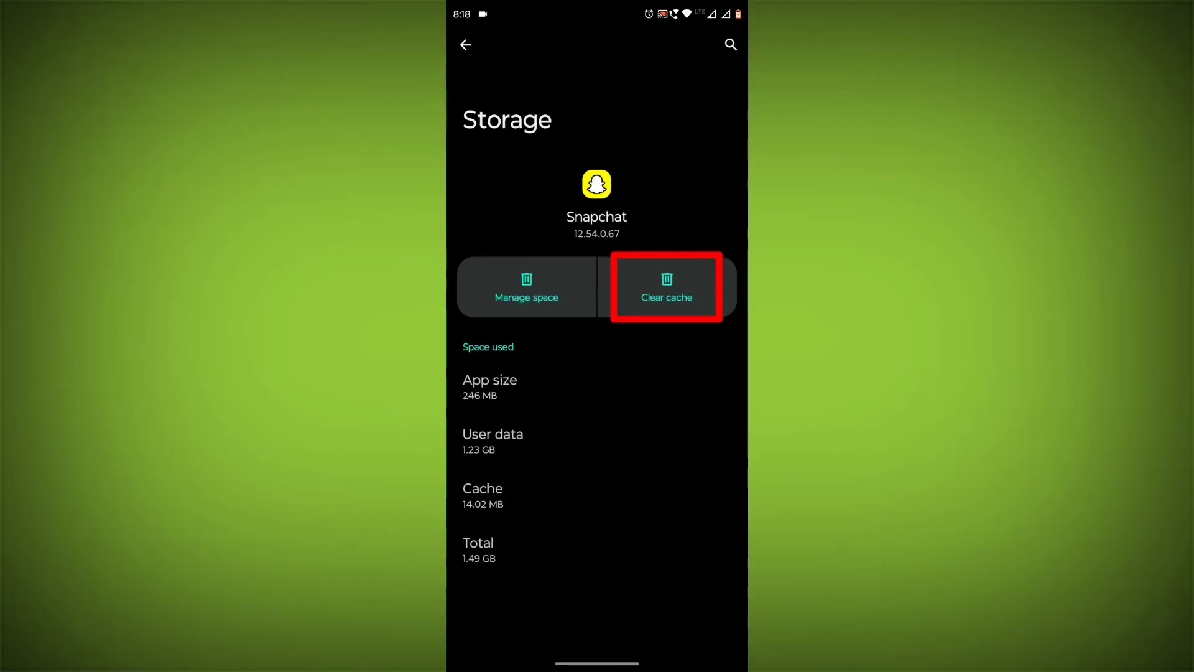
{"action": "left_click", "coordinate": [666, 287]}
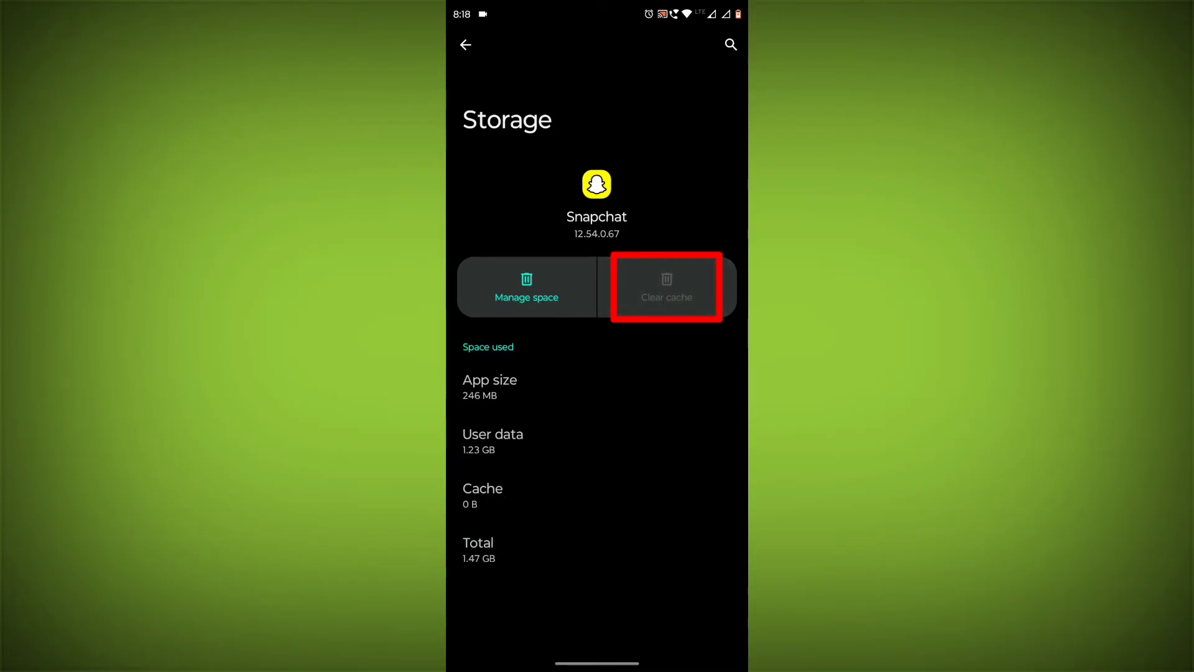